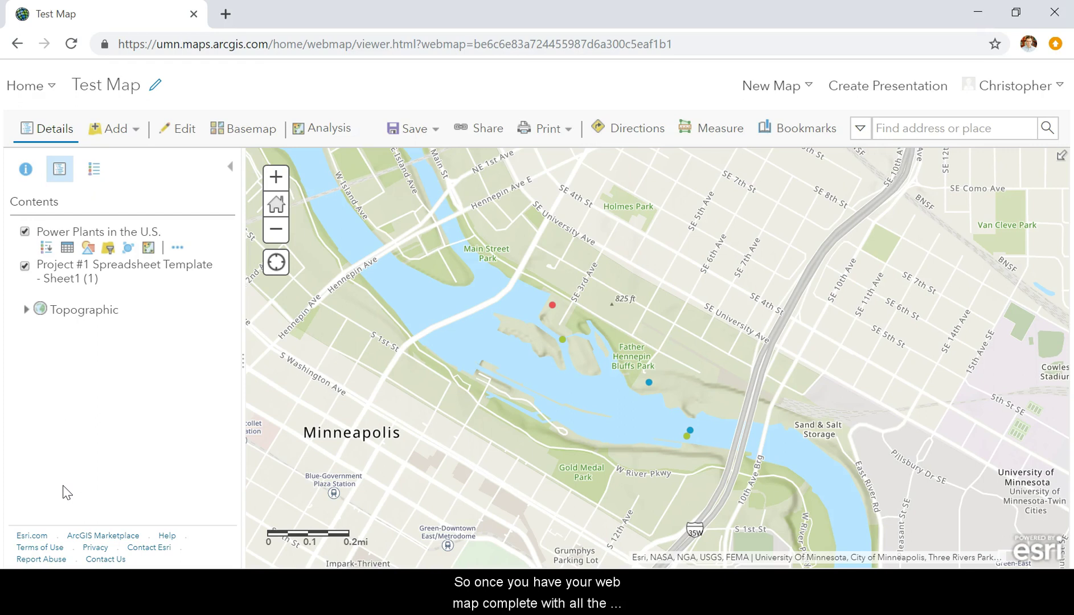
Step: Open the Share dialog for Test Map and bring its Embed this map options into view
{"action": "left_click", "coordinate": [628, 310]}
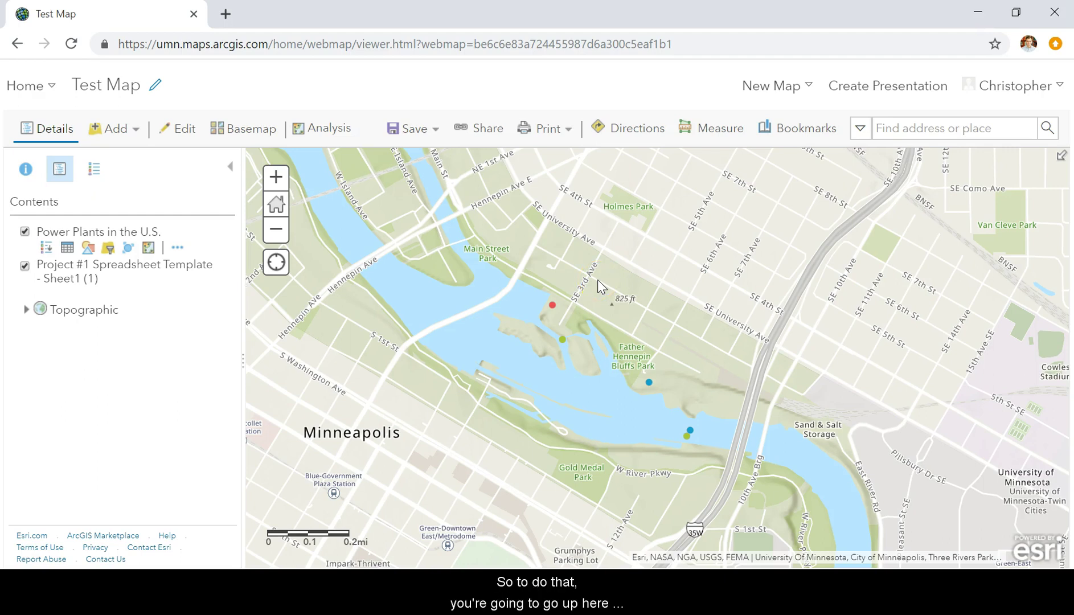
{"action": "left_click", "coordinate": [479, 131]}
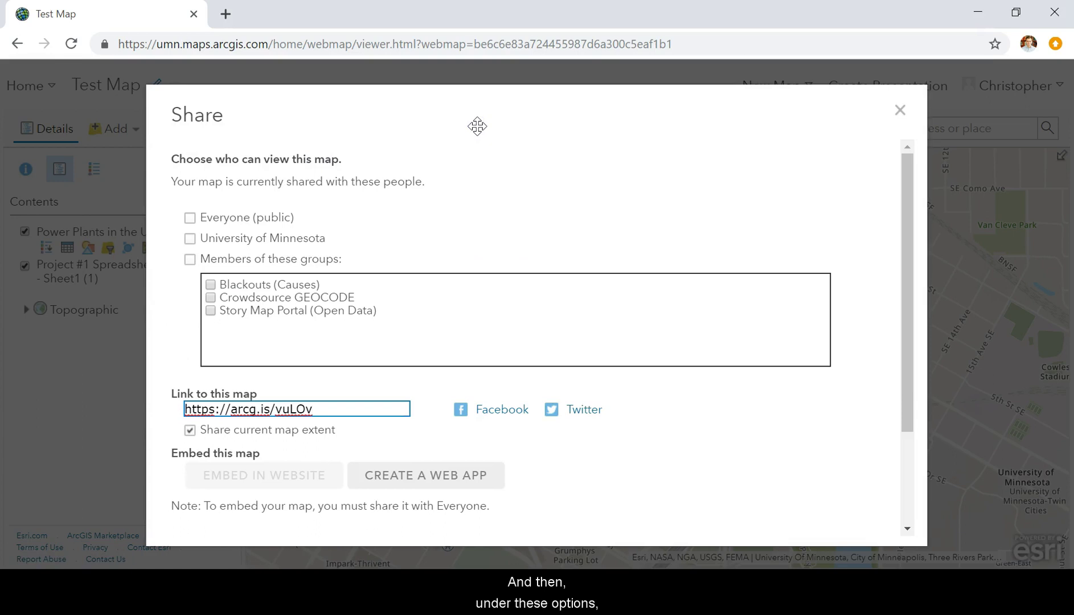
{"action": "scroll", "coordinate": [468, 202], "scroll_direction": "down", "scroll_amount": 3}
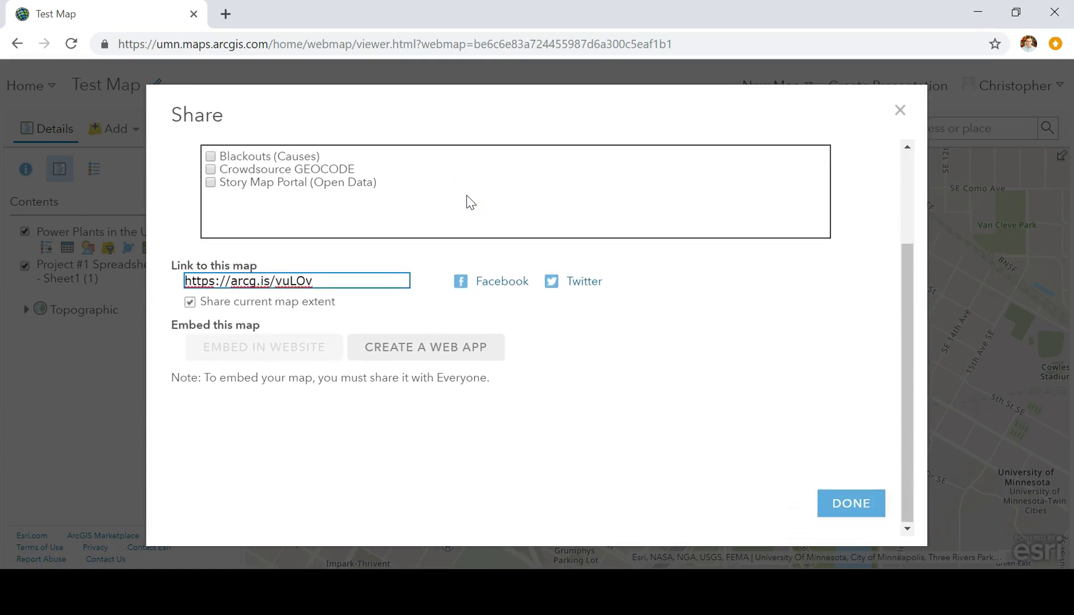
Step: Start a web app from Test Map, filter to Story Map templates and choose Story Map Journal
{"action": "left_click", "coordinate": [446, 350]}
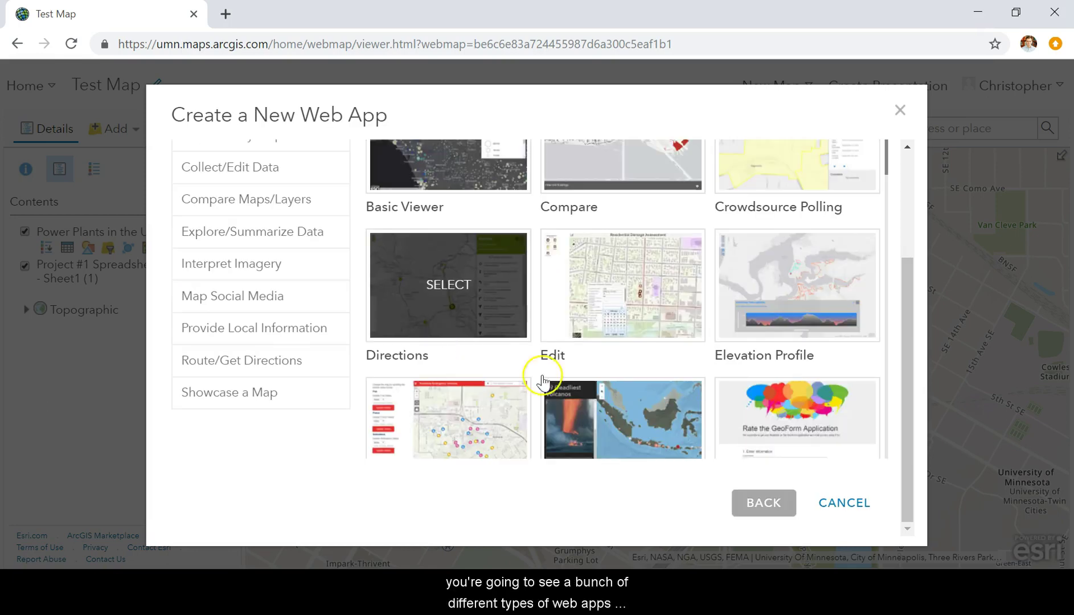
{"action": "scroll", "coordinate": [596, 391], "scroll_direction": "up", "scroll_amount": 3}
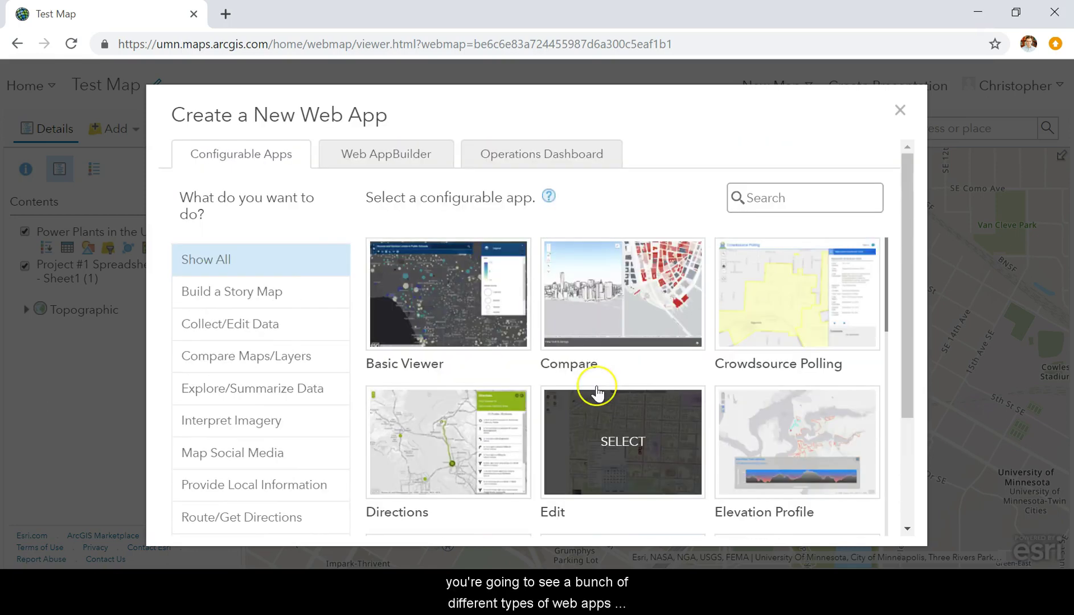
{"action": "left_click", "coordinate": [249, 292]}
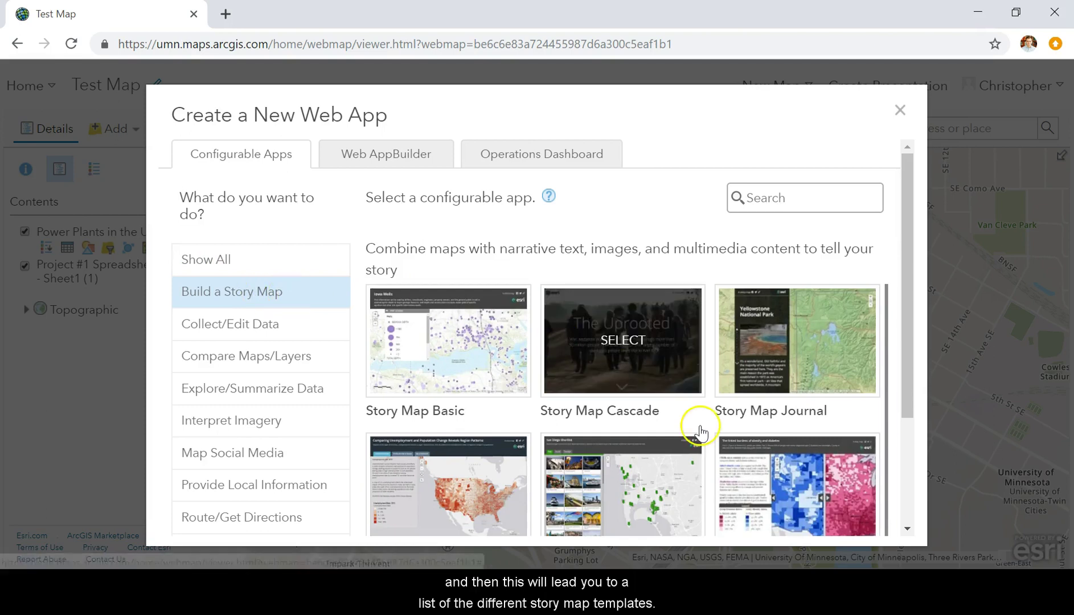
{"action": "scroll", "coordinate": [698, 430], "scroll_direction": "down", "scroll_amount": 2}
{"action": "scroll", "coordinate": [701, 433], "scroll_direction": "up", "scroll_amount": 2}
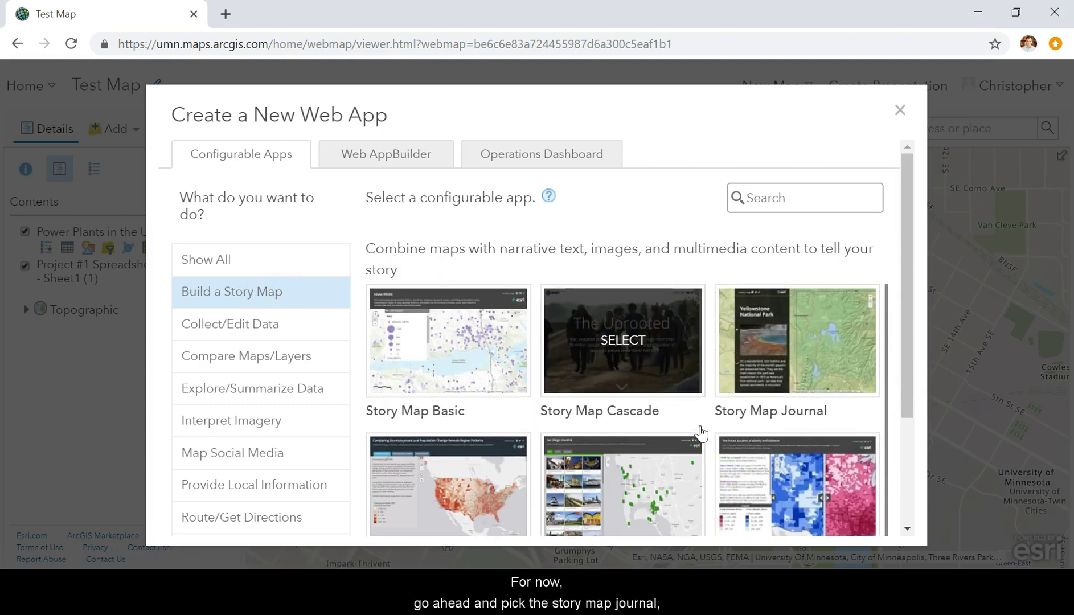
{"action": "left_click", "coordinate": [813, 383]}
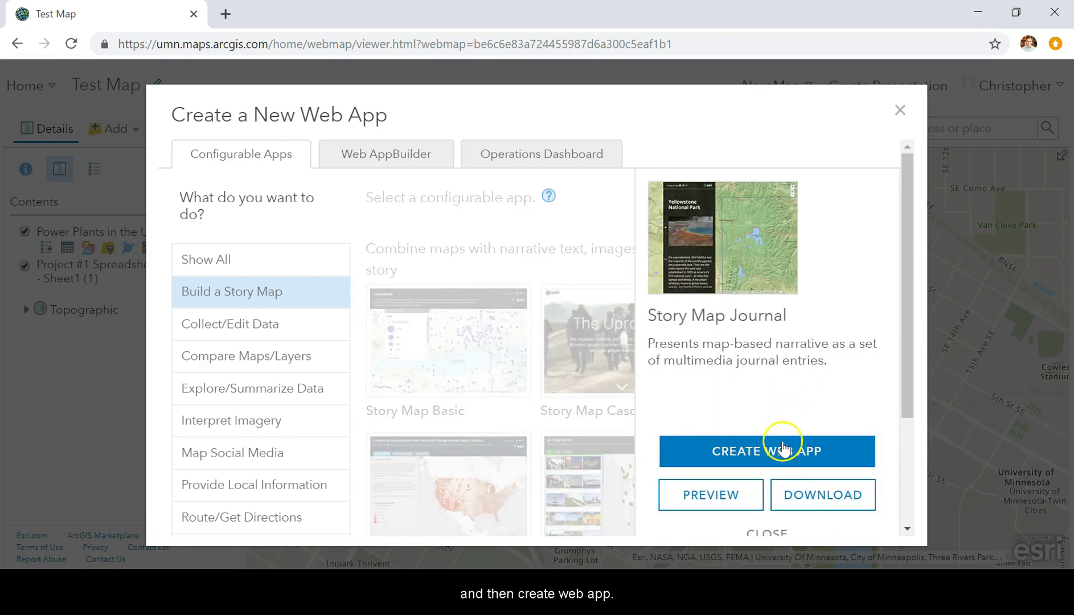
{"action": "left_click", "coordinate": [782, 450]}
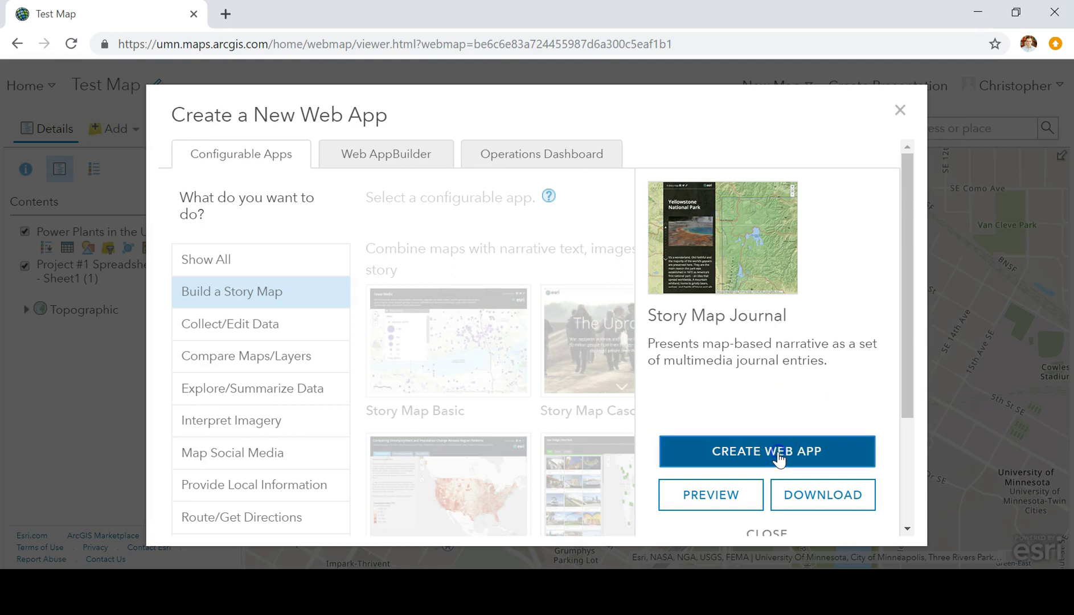
Step: Title the new Story Map Journal app 'Test Story Map' and finish creating it
{"action": "left_click", "coordinate": [778, 452]}
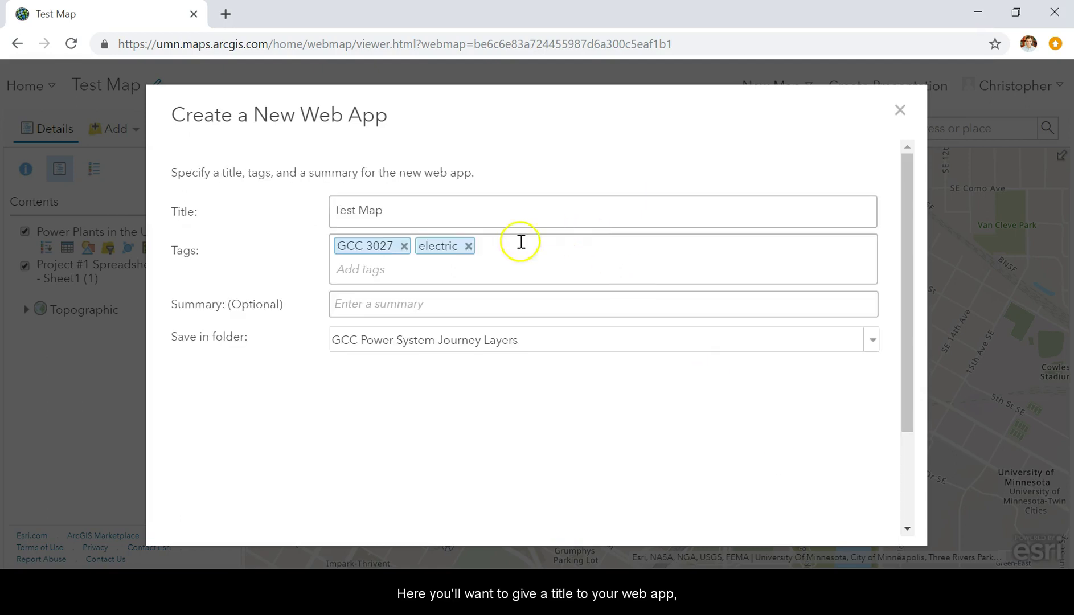
{"action": "left_click", "coordinate": [387, 211]}
{"action": "left_click_drag", "start_coordinate": [387, 211], "coordinate": [95, 206]}
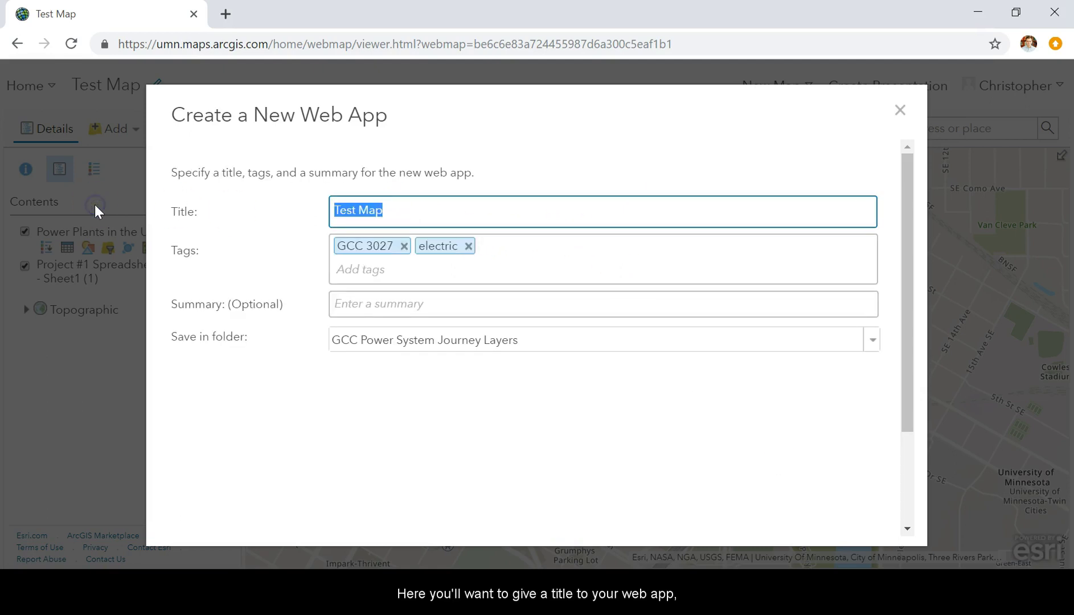
{"action": "key", "text": "BackSpace"}
{"action": "type", "text": "Test"}
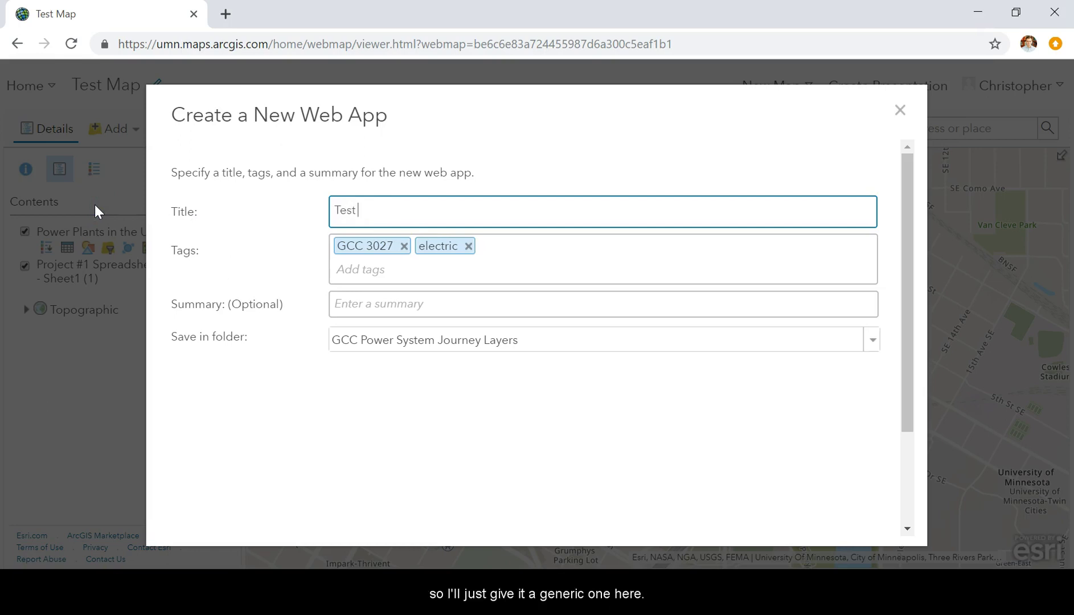
{"action": "type", "text": " Story Map"}
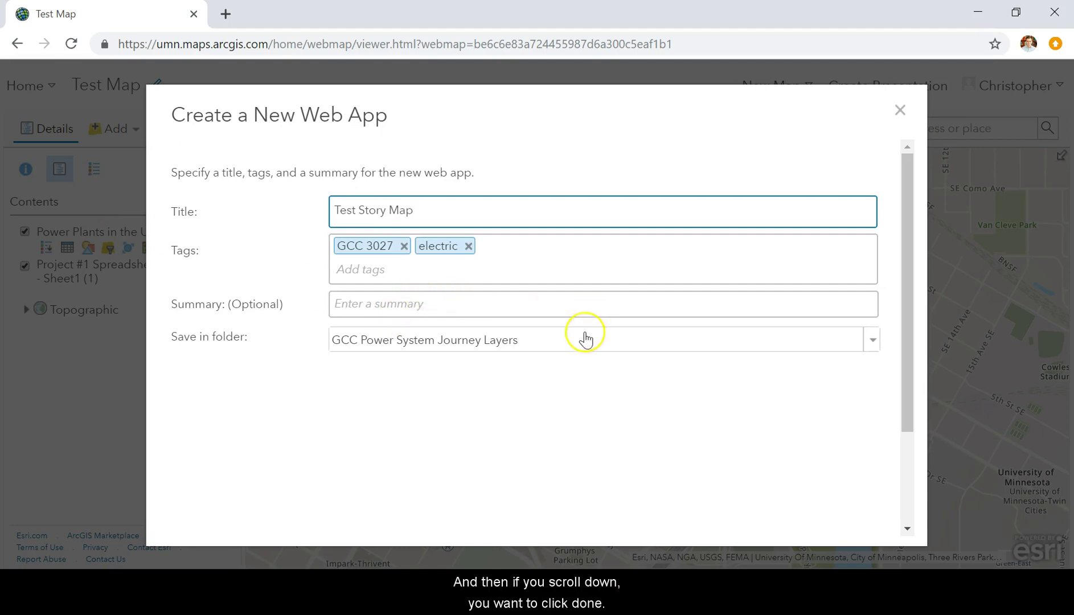
{"action": "scroll", "coordinate": [590, 424], "scroll_direction": "down", "scroll_amount": 3}
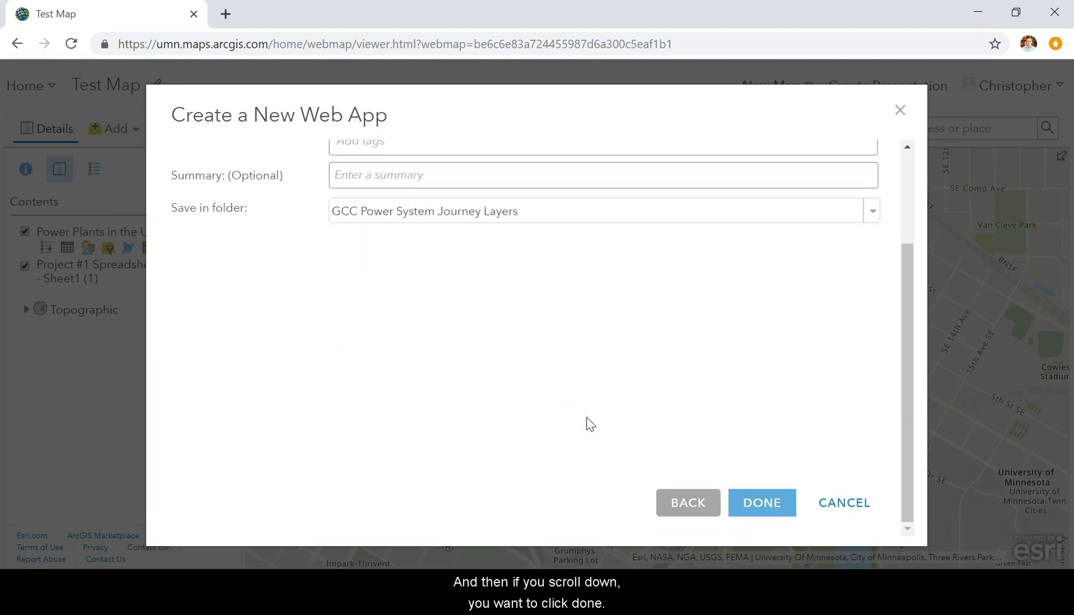
{"action": "left_click", "coordinate": [786, 510]}
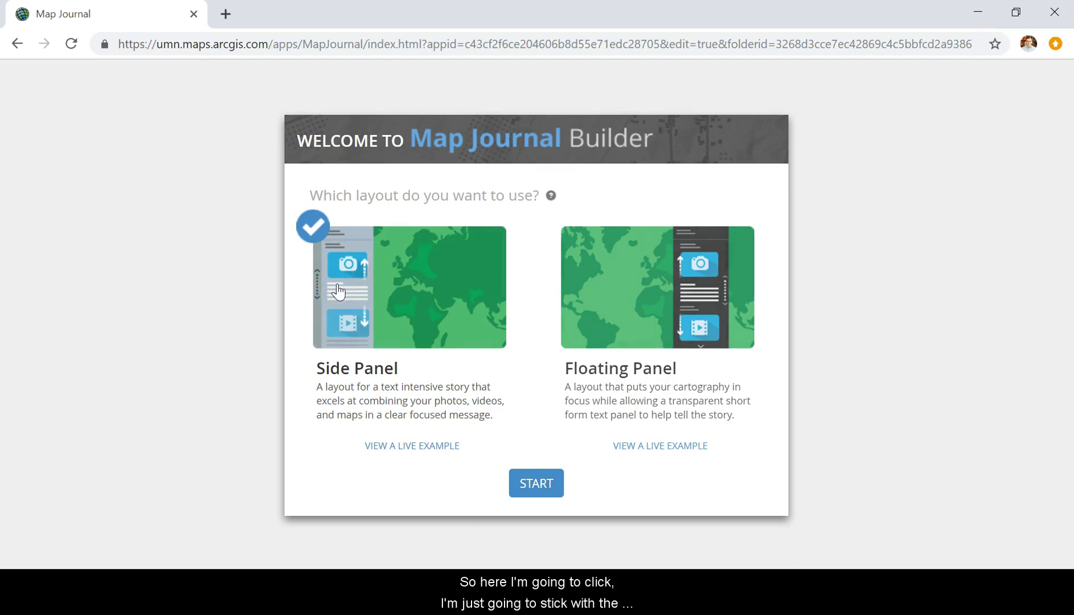
Step: Start the journal with the Side Panel layout and confirm its title
{"action": "left_click", "coordinate": [535, 484]}
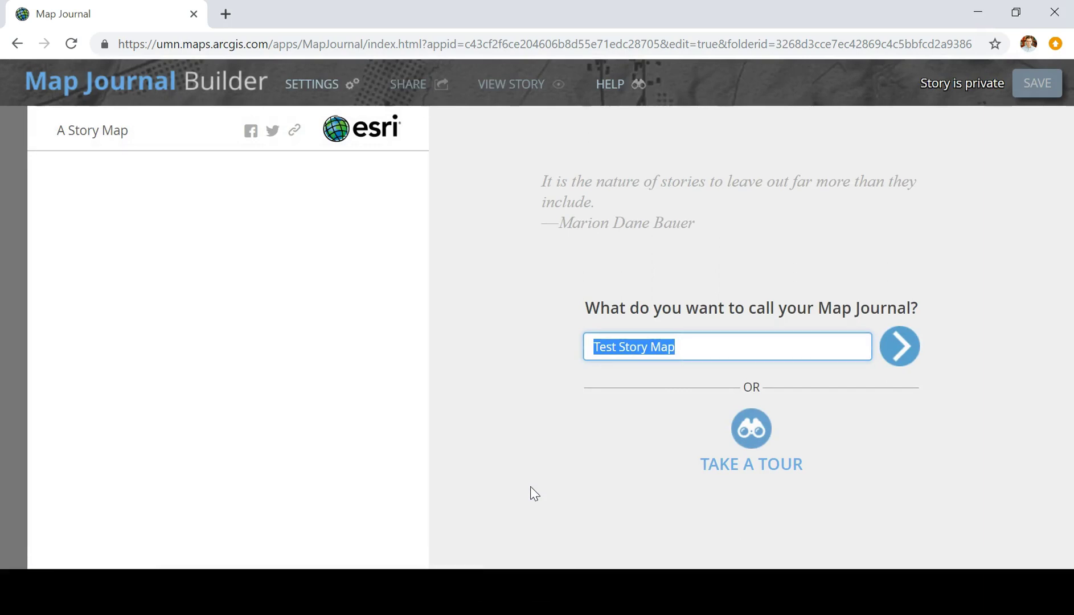
{"action": "left_click", "coordinate": [896, 357]}
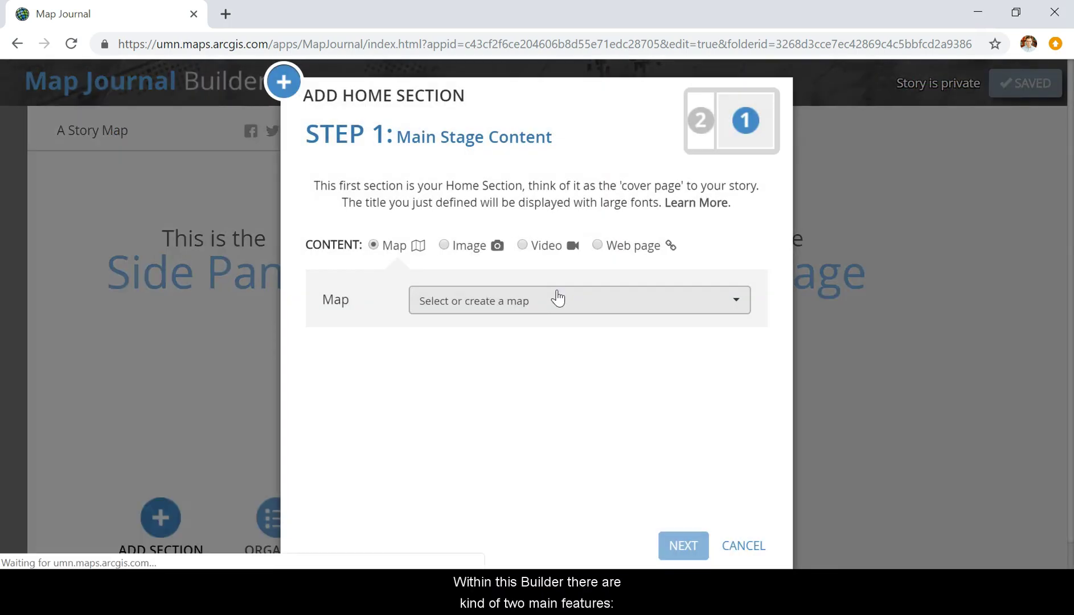
Step: Pick Test Map from the map list as the home section's main stage content
{"action": "left_click", "coordinate": [586, 341]}
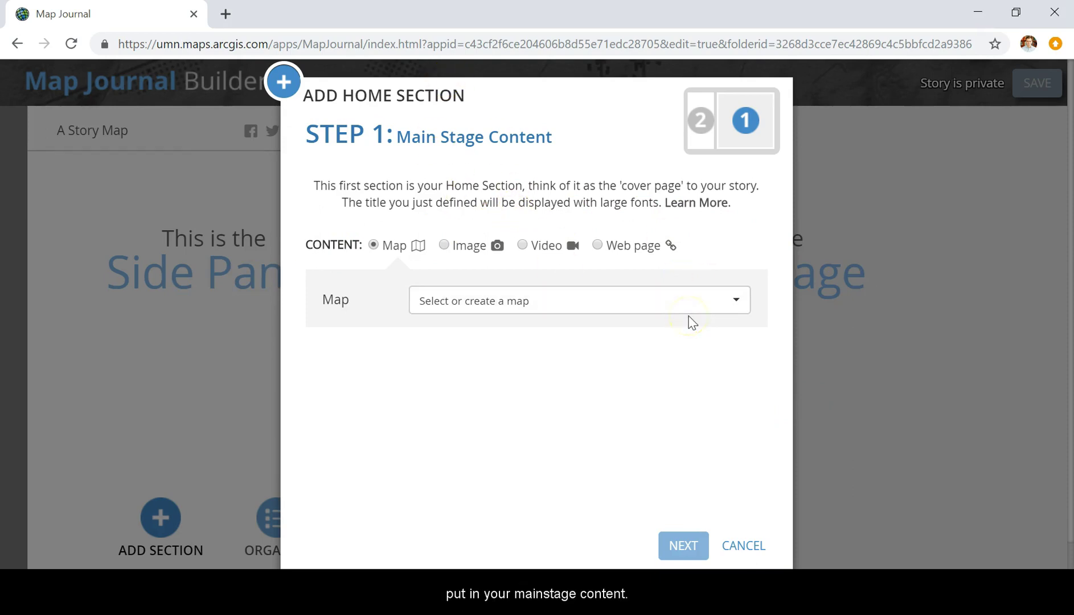
{"action": "left_click", "coordinate": [709, 304]}
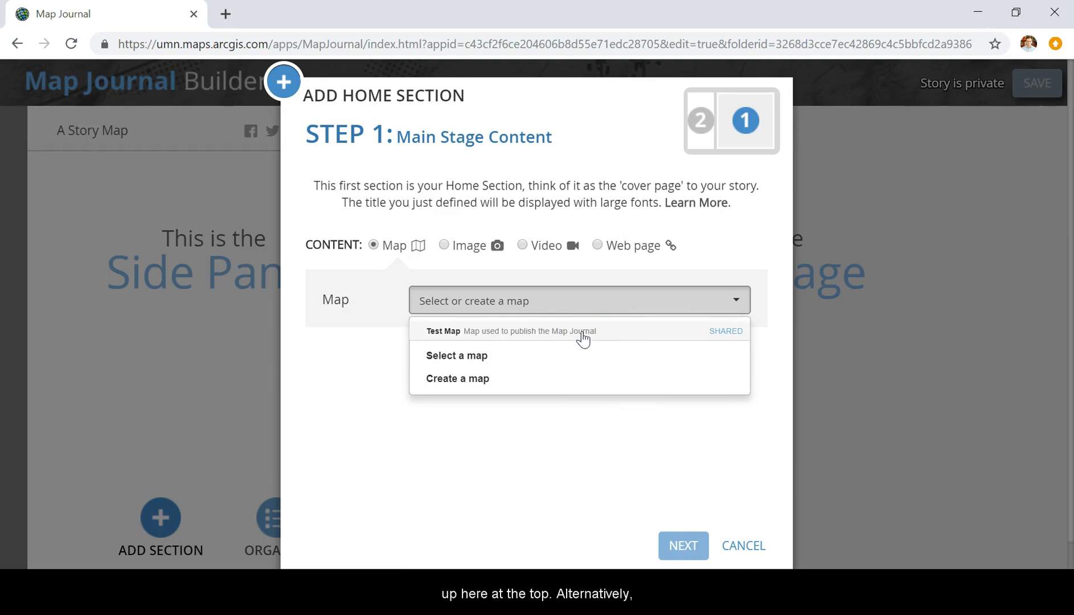
{"action": "left_click", "coordinate": [481, 366]}
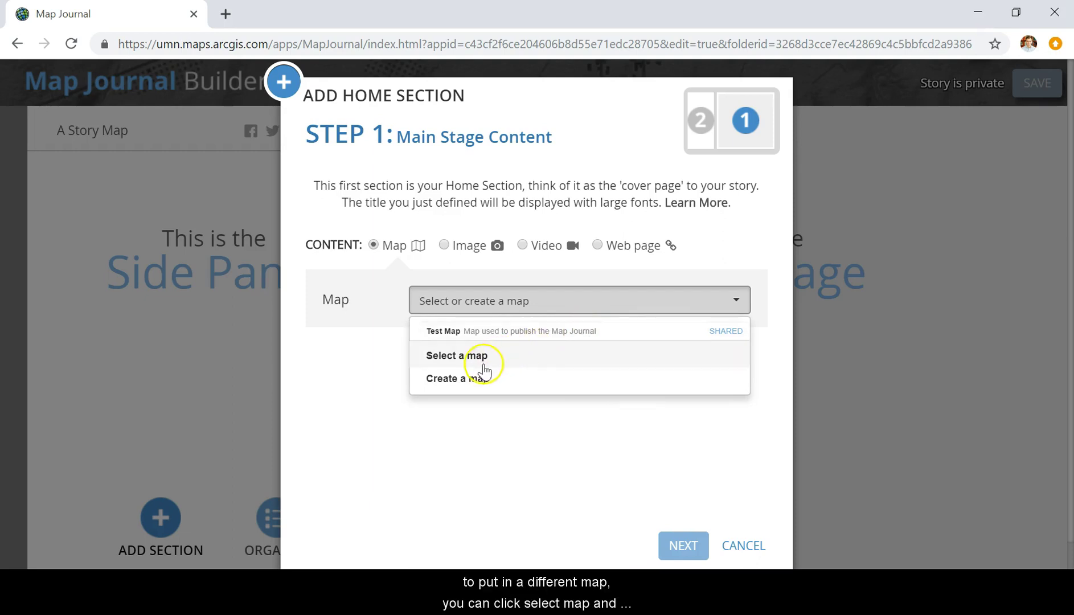
{"action": "left_click", "coordinate": [491, 334]}
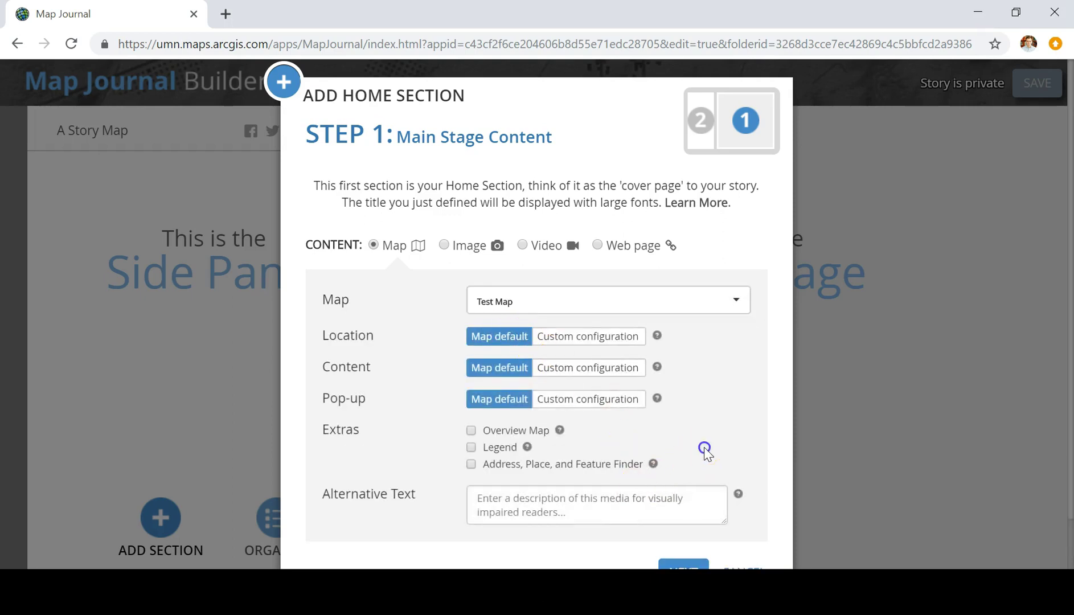
Step: Leave Location, Content and Pop-up on Map default and advance to Step 2
{"action": "scroll", "coordinate": [703, 450], "scroll_direction": "down", "scroll_amount": 1}
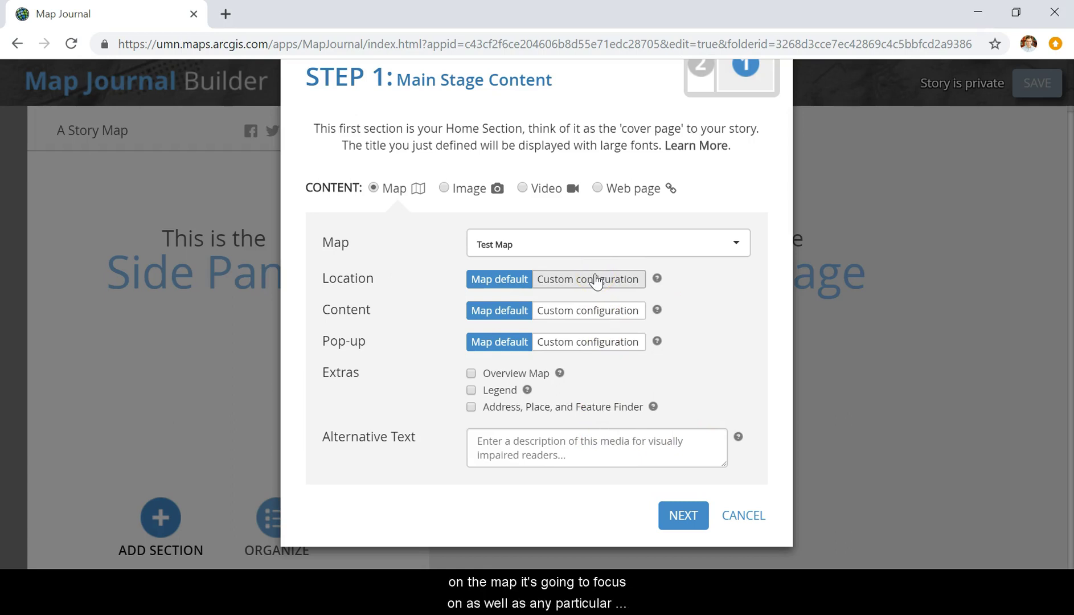
{"action": "left_click", "coordinate": [590, 314]}
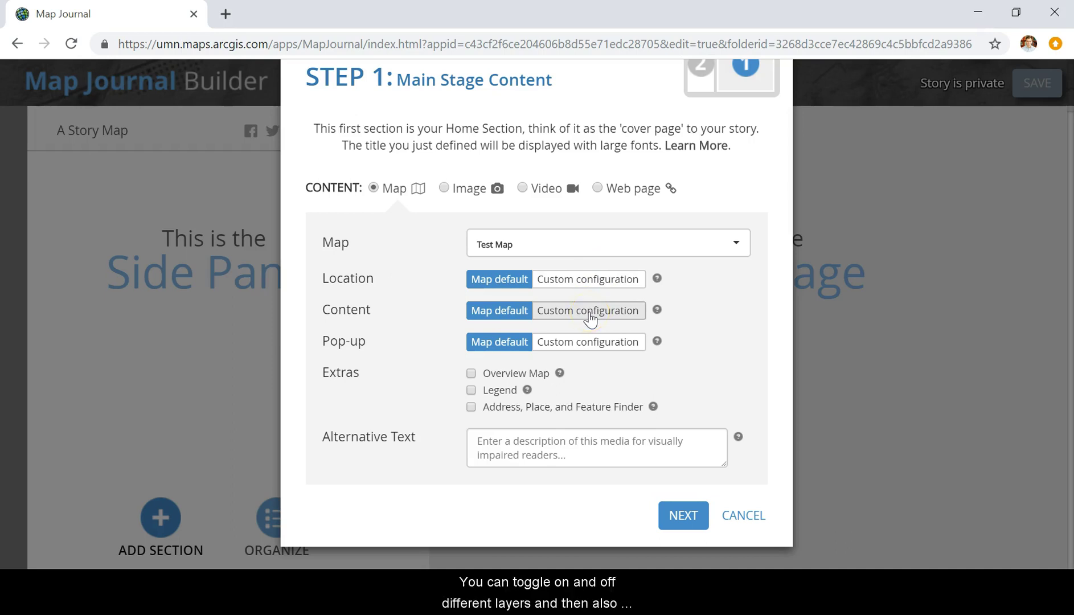
{"action": "left_click", "coordinate": [578, 348]}
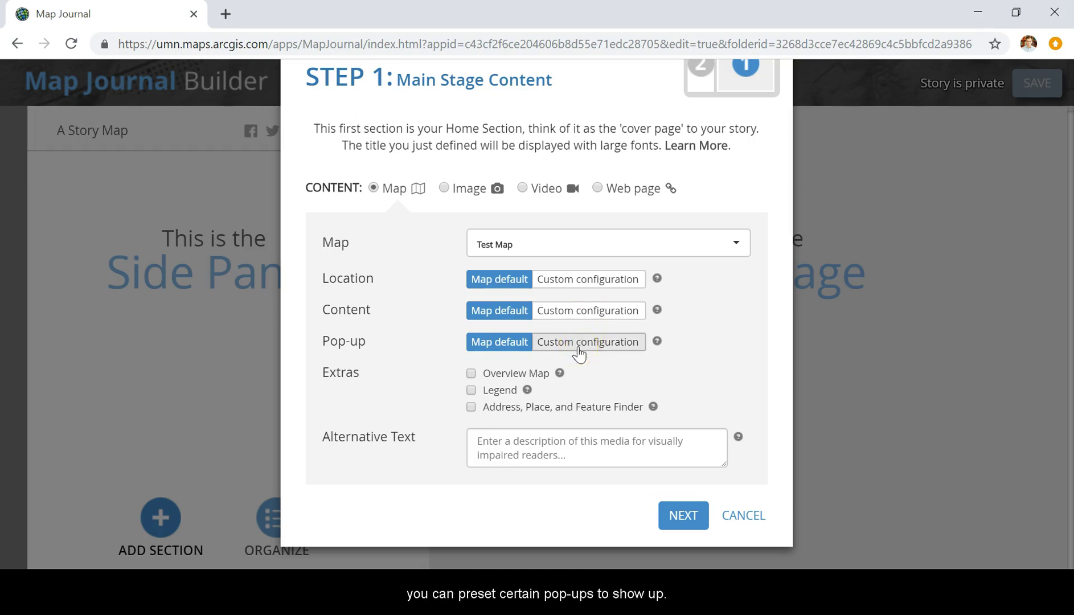
{"action": "left_click", "coordinate": [688, 519]}
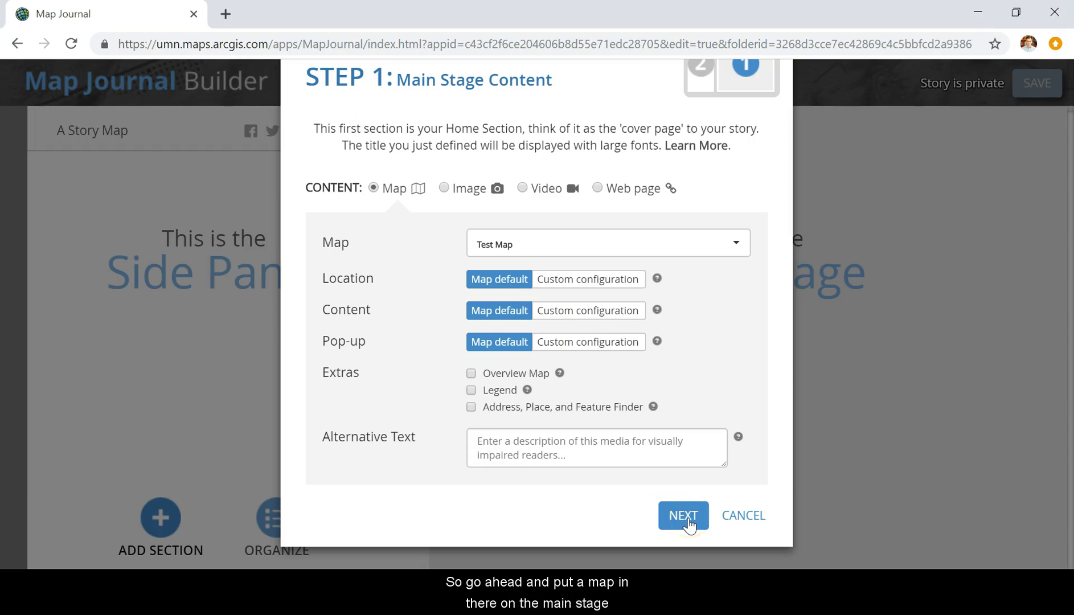
Step: Enter 'Test' as the side panel text and add the home section
{"action": "left_click", "coordinate": [687, 519]}
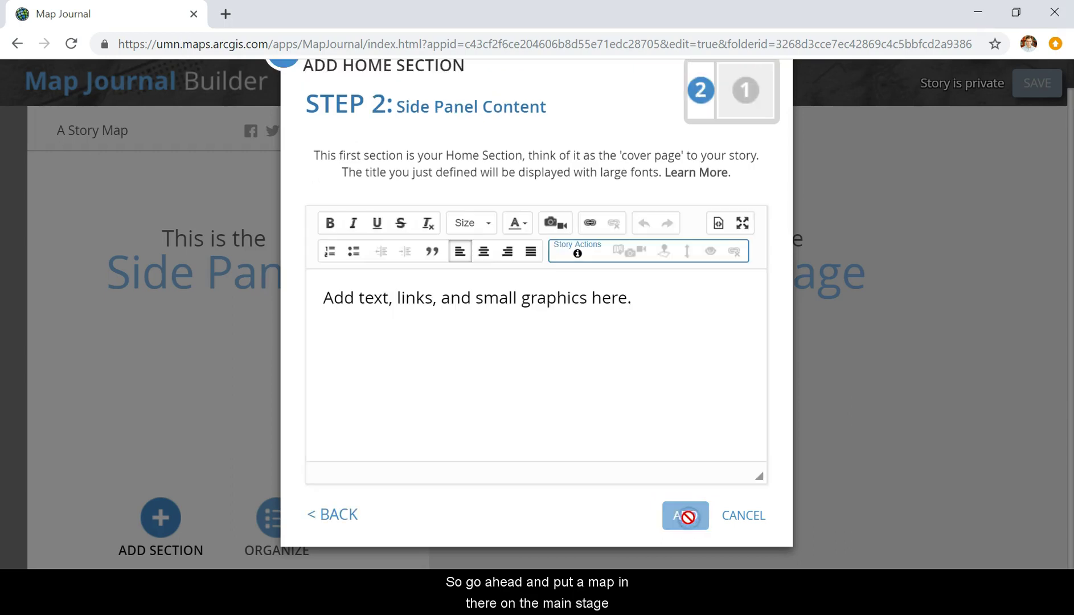
{"action": "left_click", "coordinate": [632, 342]}
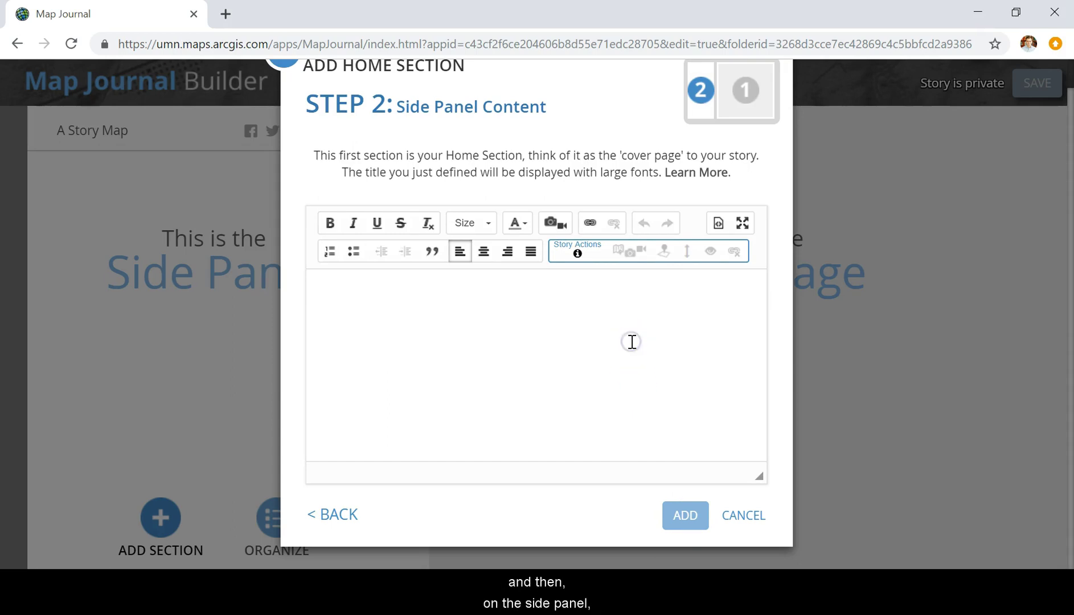
{"action": "type", "text": "Test"}
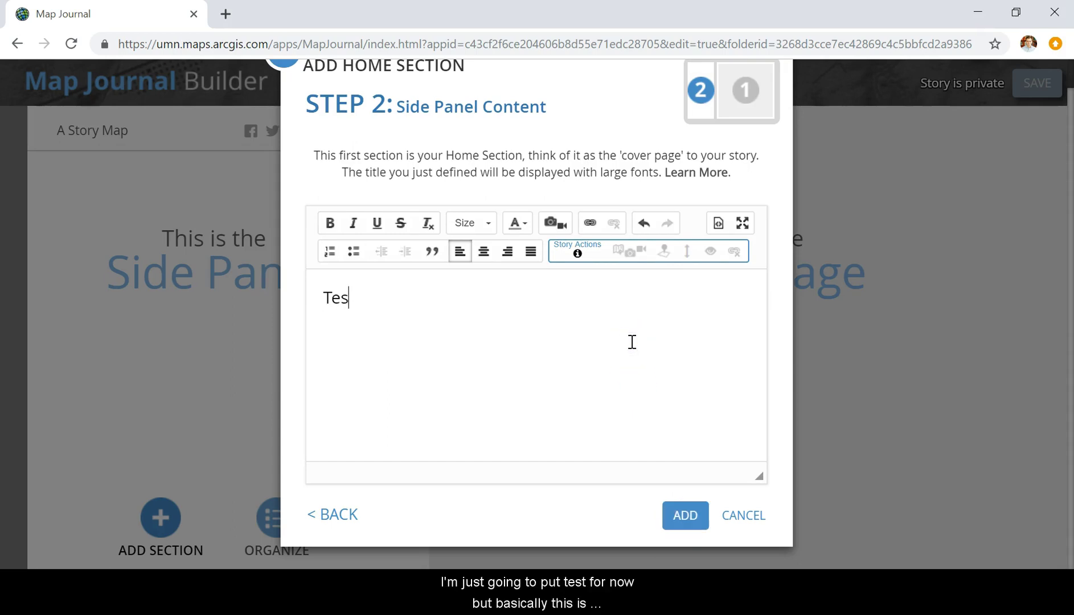
{"action": "left_click", "coordinate": [656, 506]}
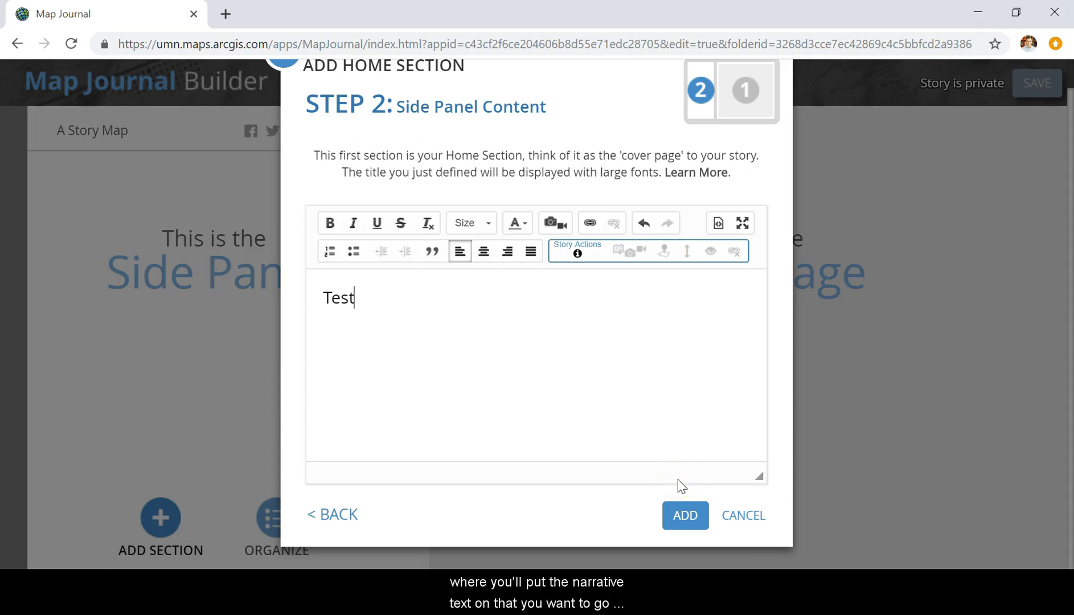
{"action": "left_click", "coordinate": [674, 497]}
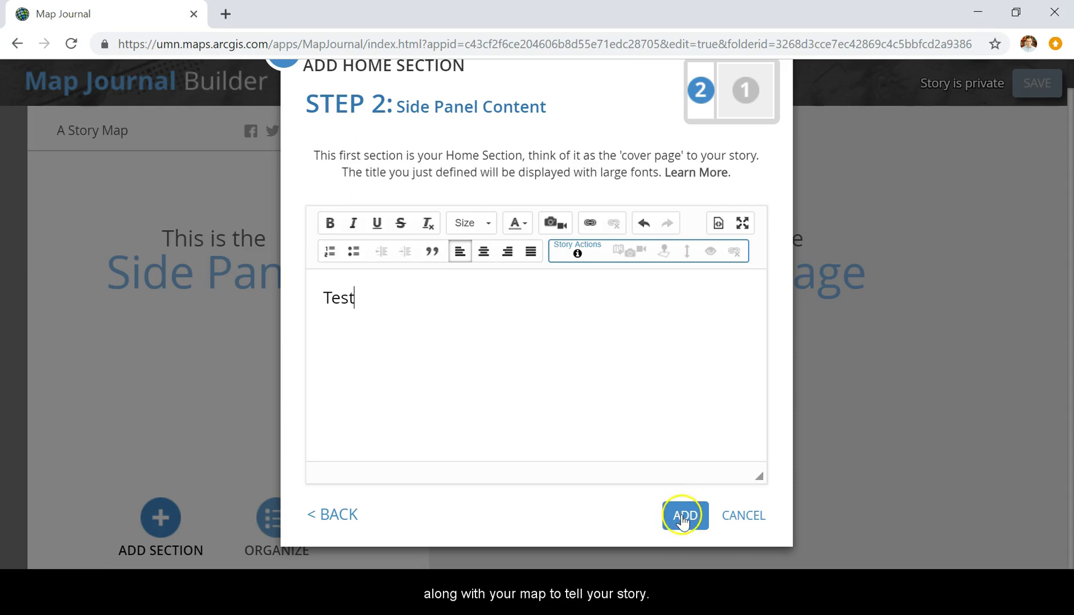
{"action": "left_click", "coordinate": [682, 515]}
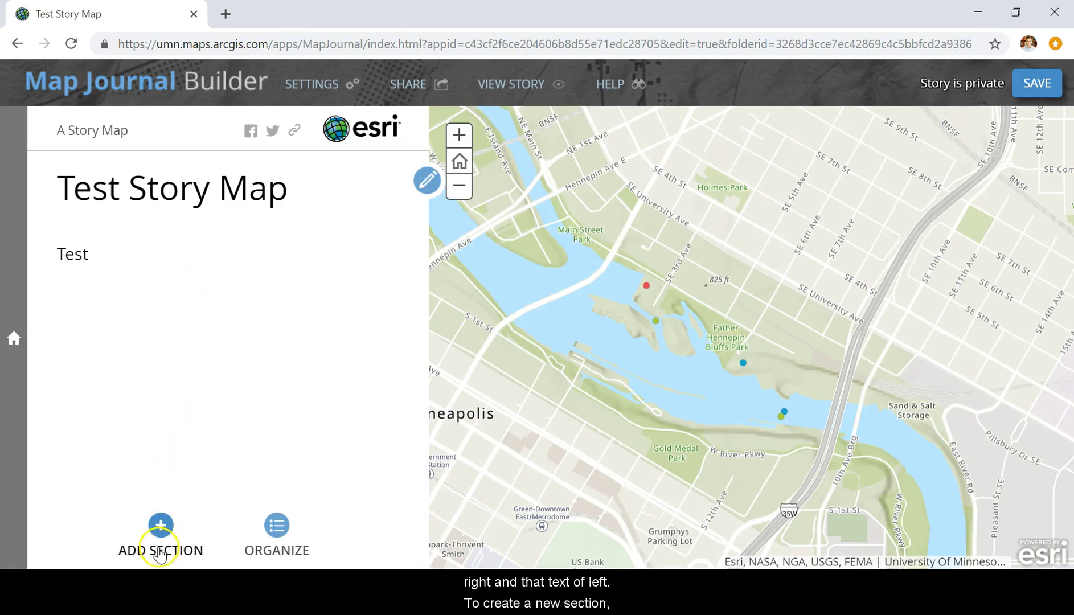
{"action": "left_click", "coordinate": [162, 527]}
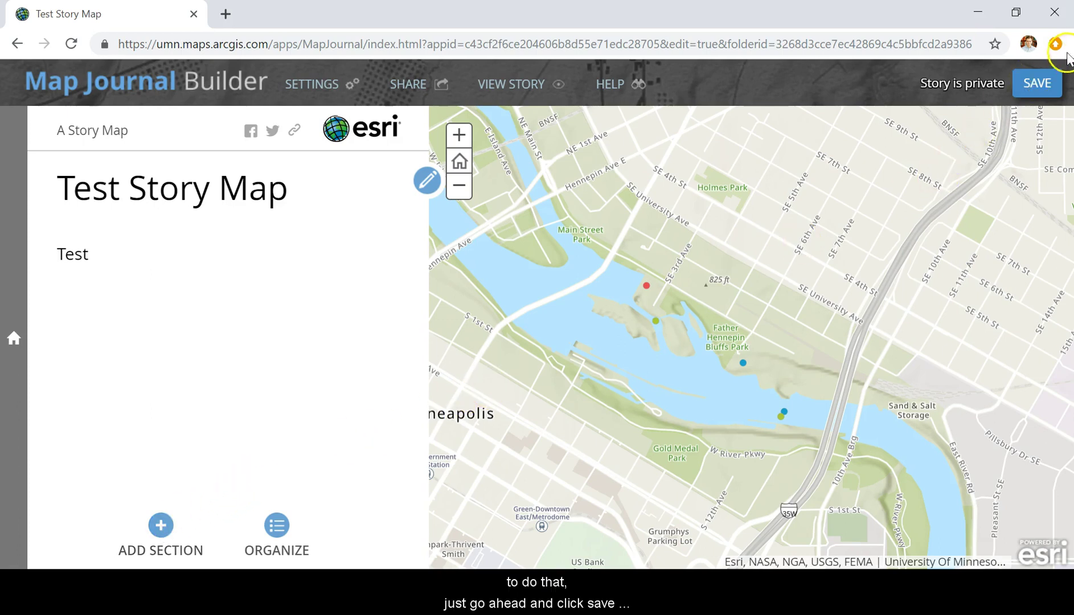
Step: Save the Test Story Map journal to ArcGIS Online content
{"action": "left_click", "coordinate": [1039, 84]}
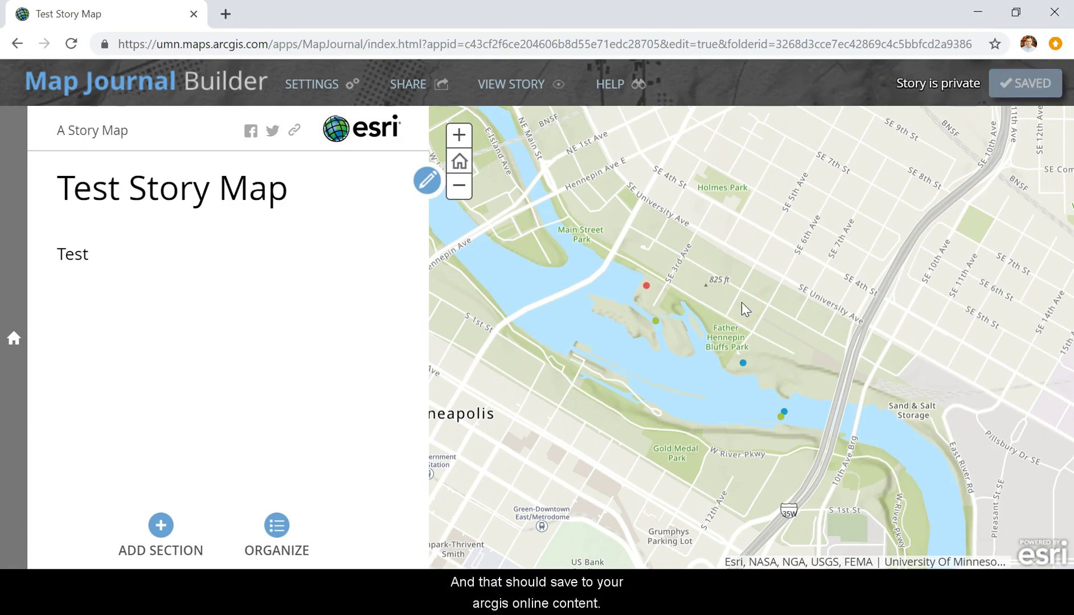
{"action": "left_click", "coordinate": [164, 414]}
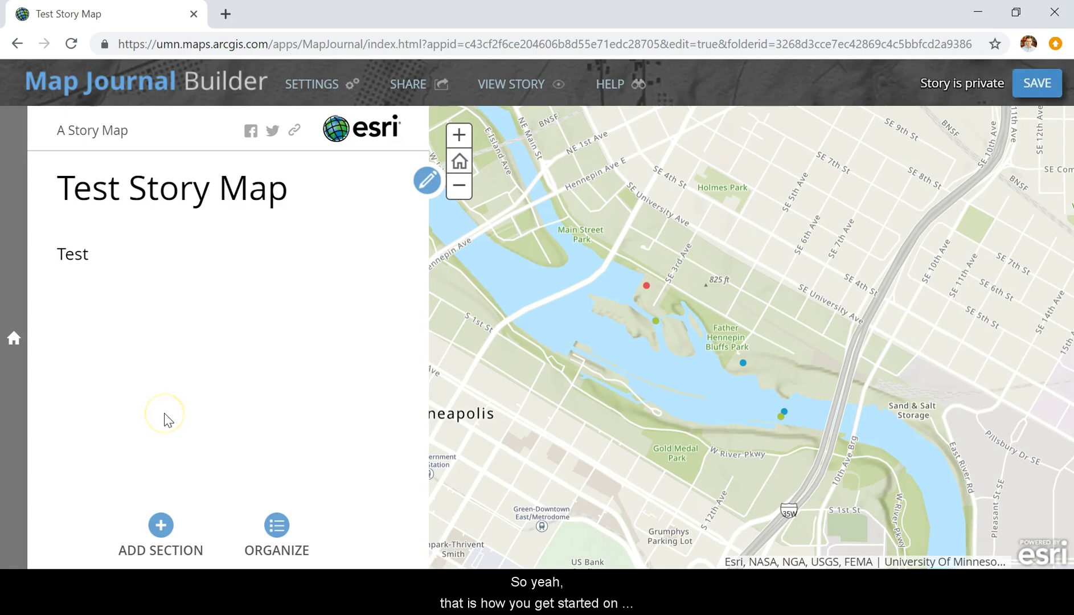